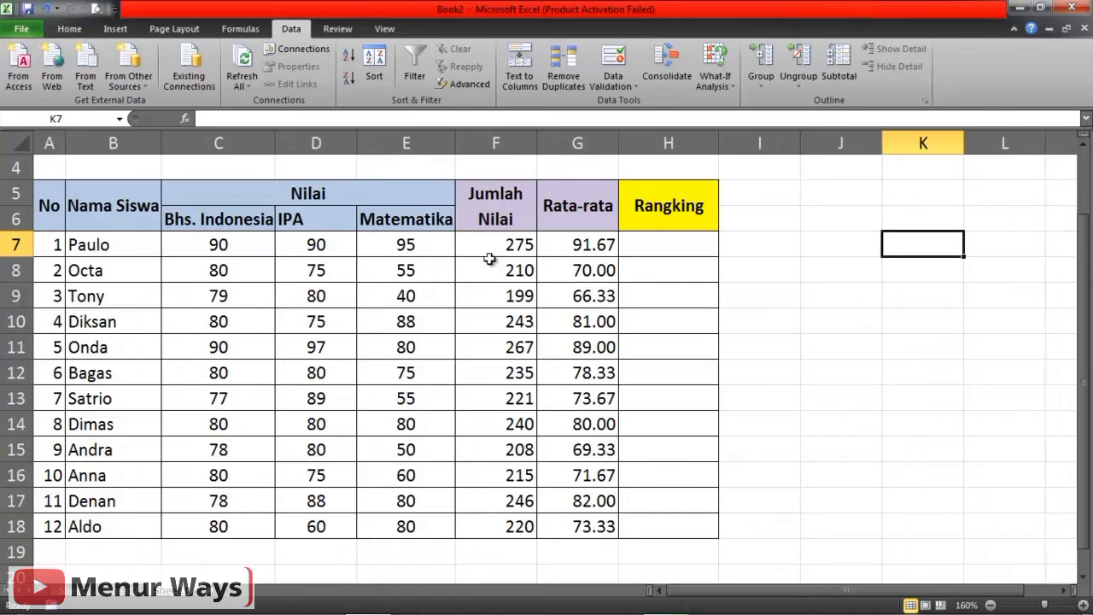
Begin a =RANK( formula in cell H7, the first Rangking cell.
click(674, 251)
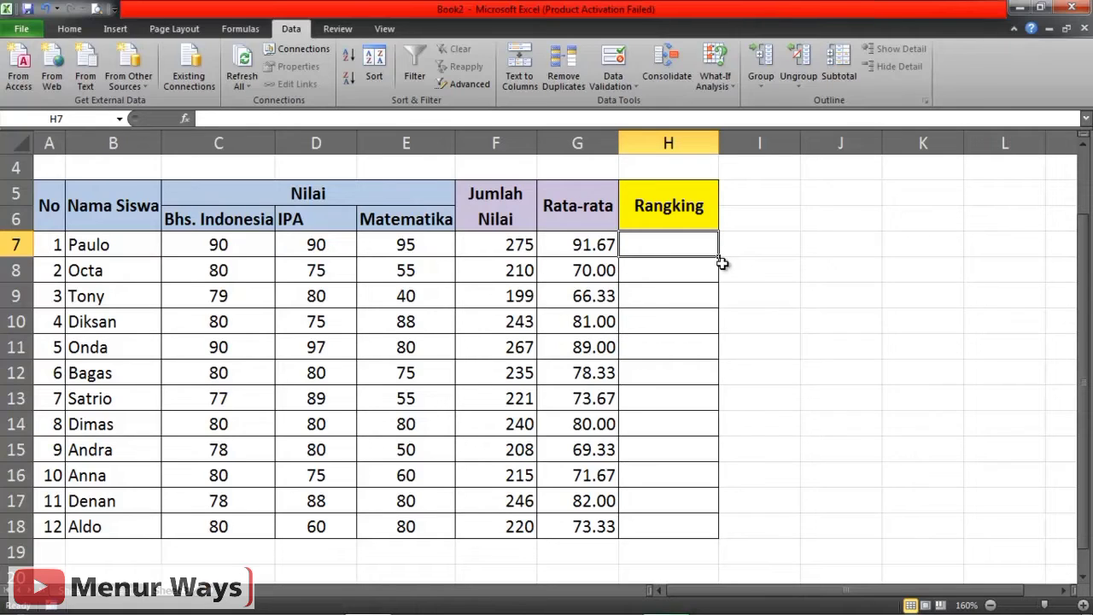
text(=)
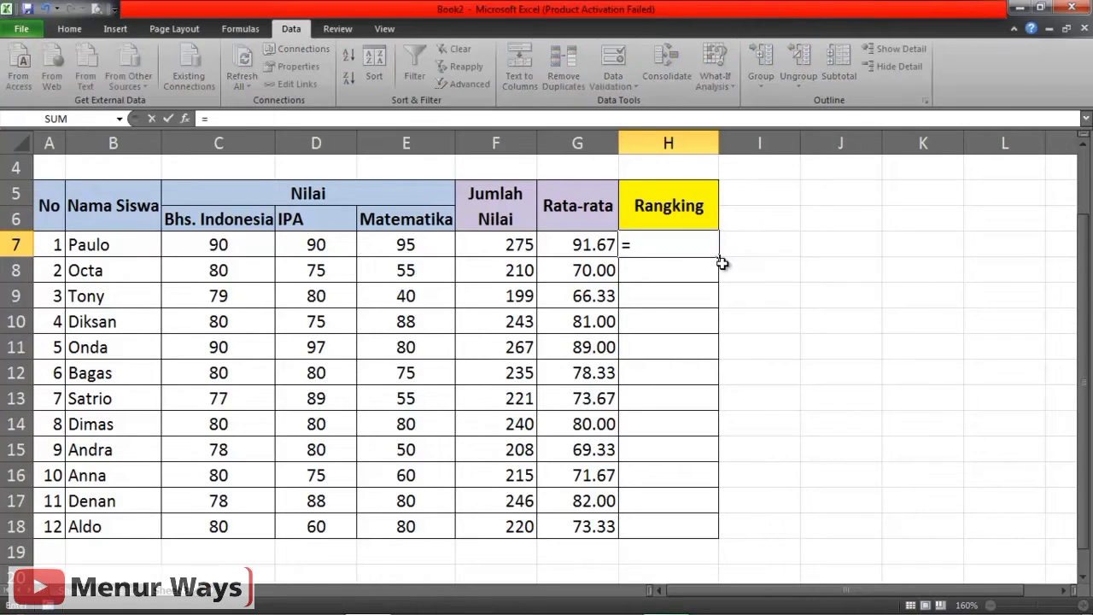
text(RAN)
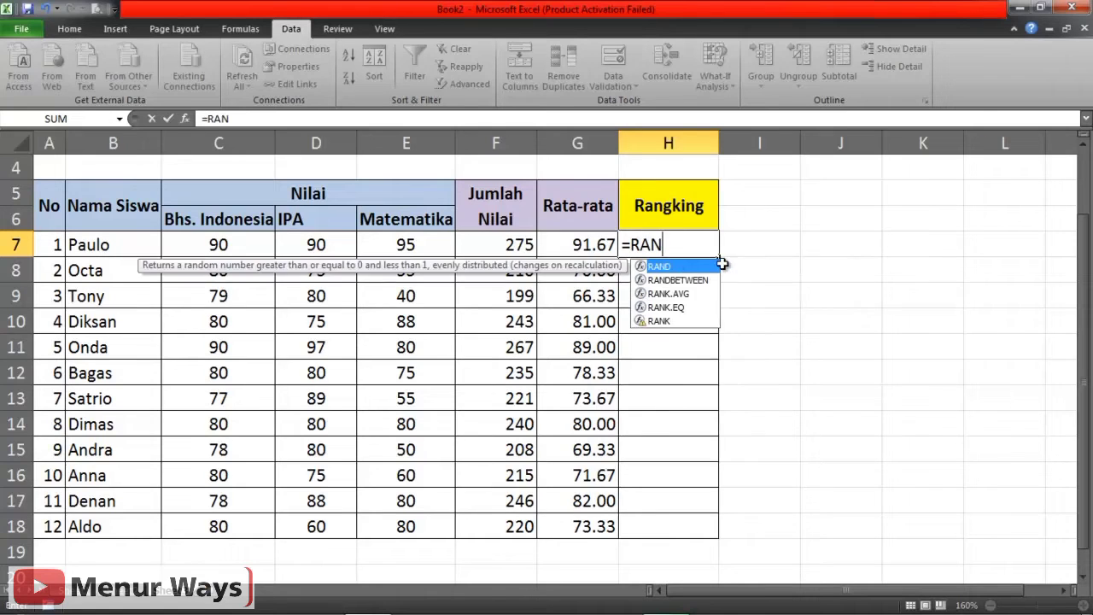
text(K)
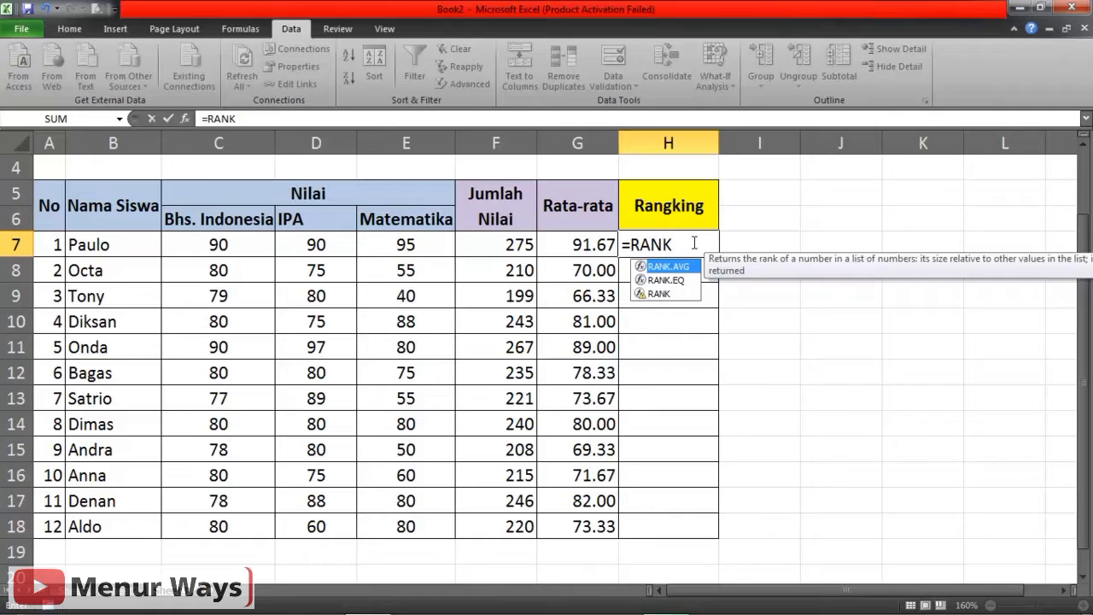
text(()
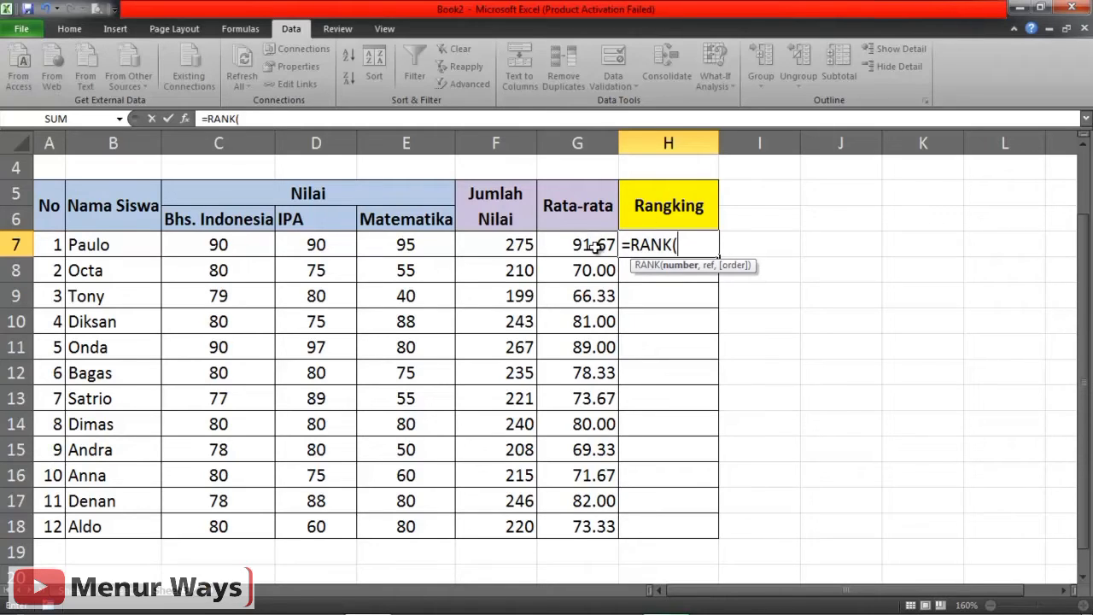
Fill the H7 RANK arguments with G7 as the number and G7:G18 as the range.
click(588, 247)
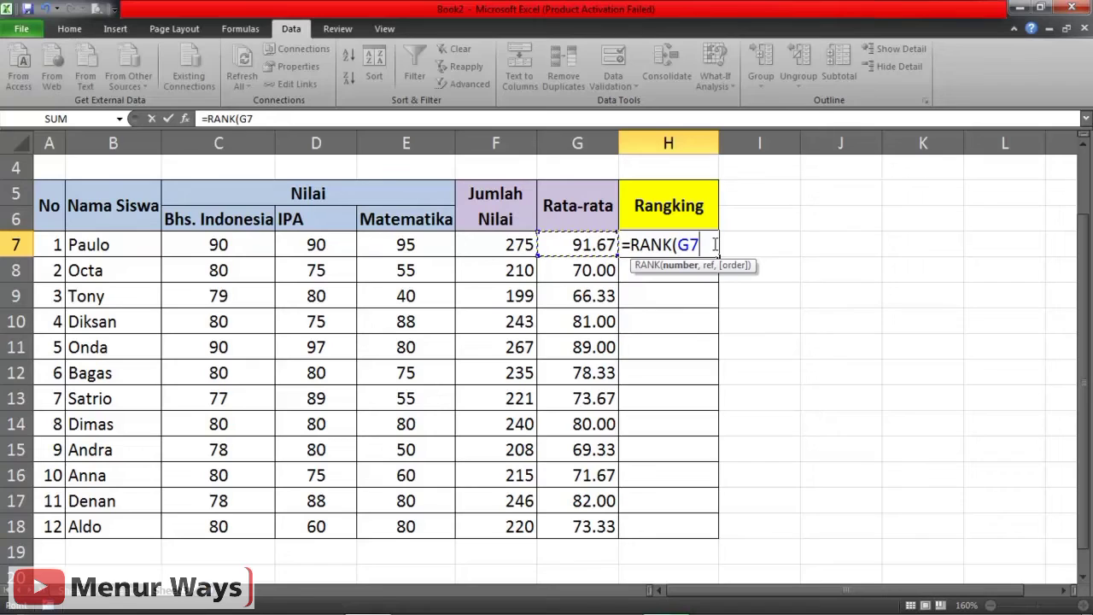
text(,)
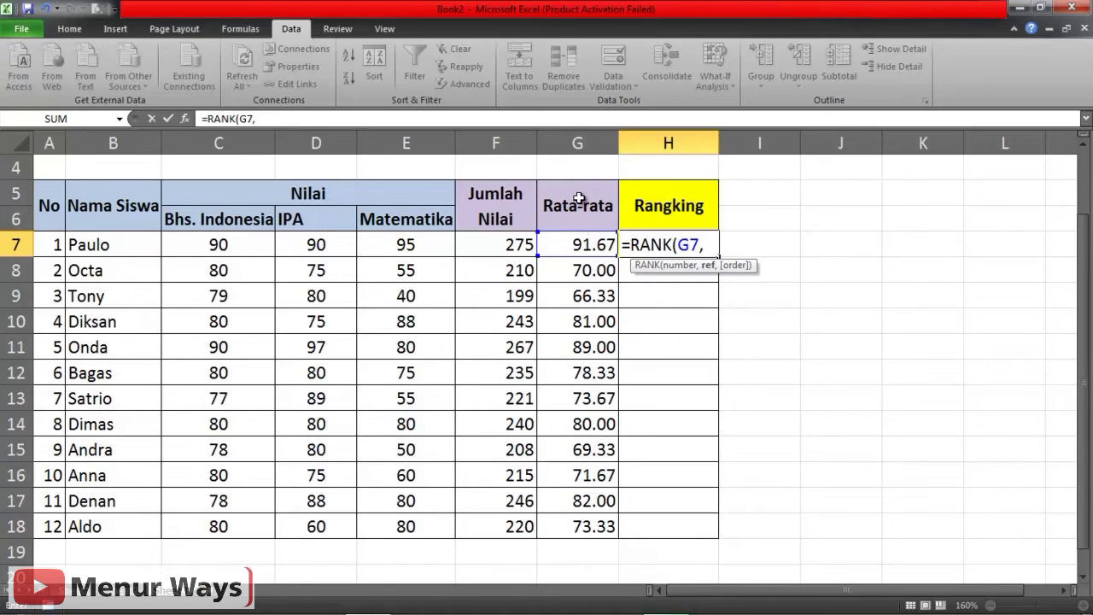
click(597, 257)
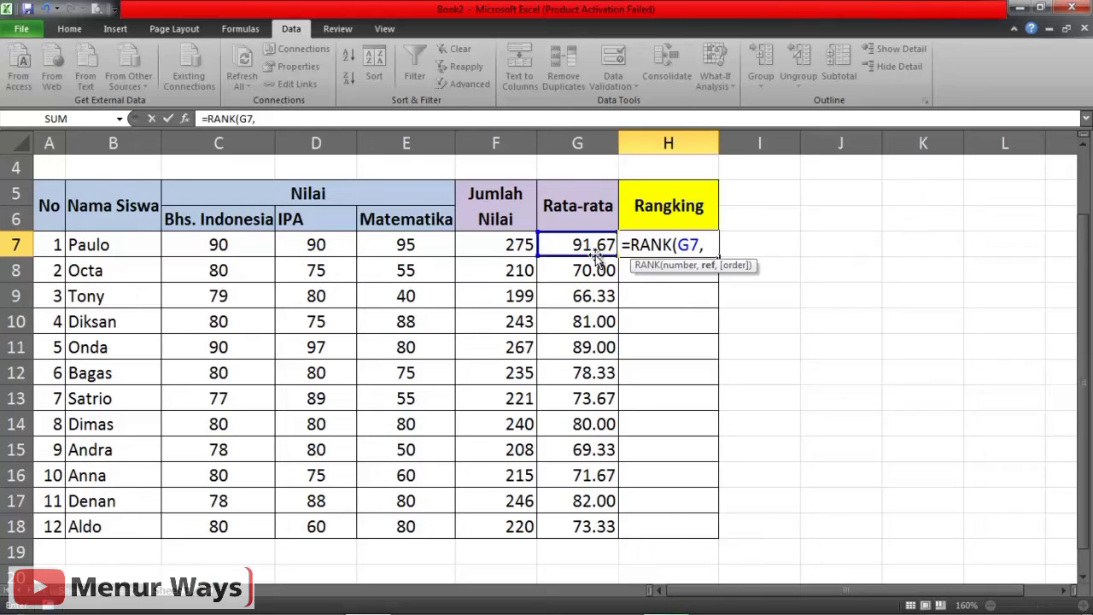
click(594, 246)
drag(594, 246, 593, 412)
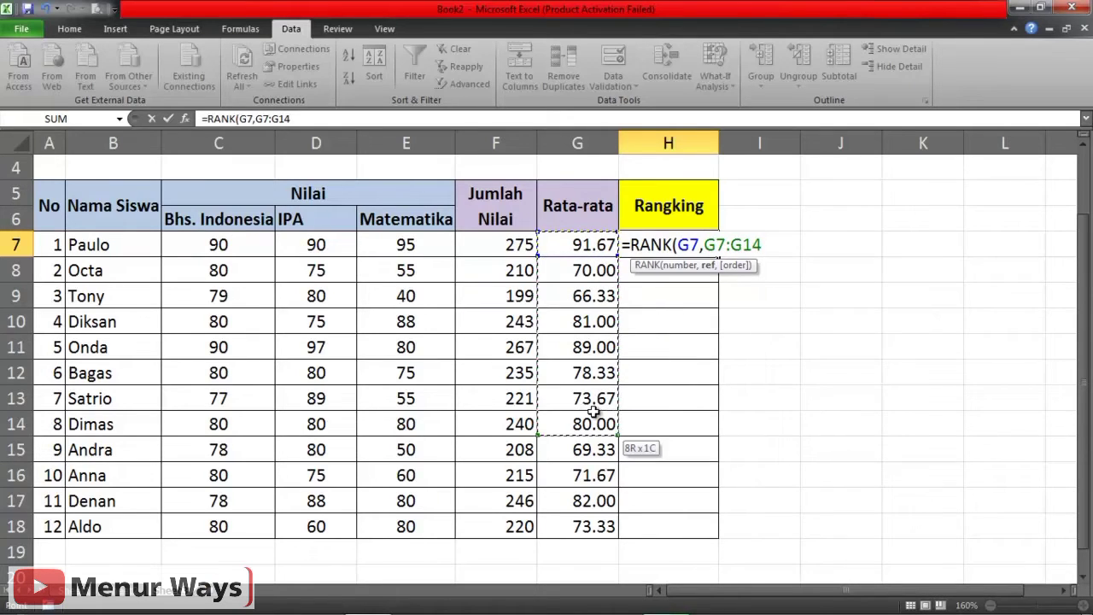
drag(593, 412, 590, 527)
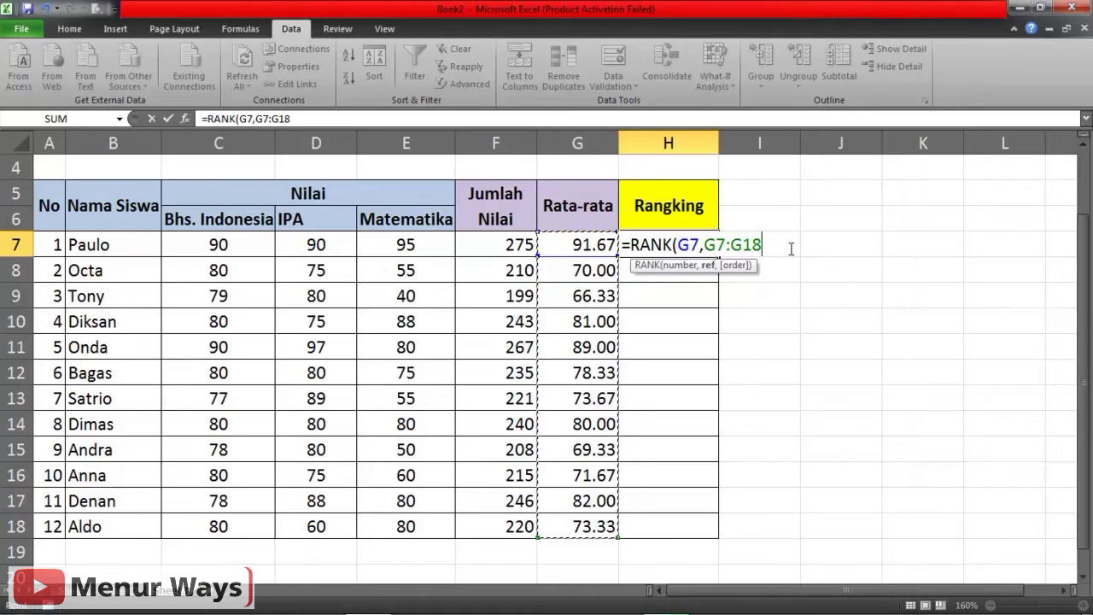
Make the range absolute and close the formula as =RANK(G7,$G$7:$G$18).
key(F4)
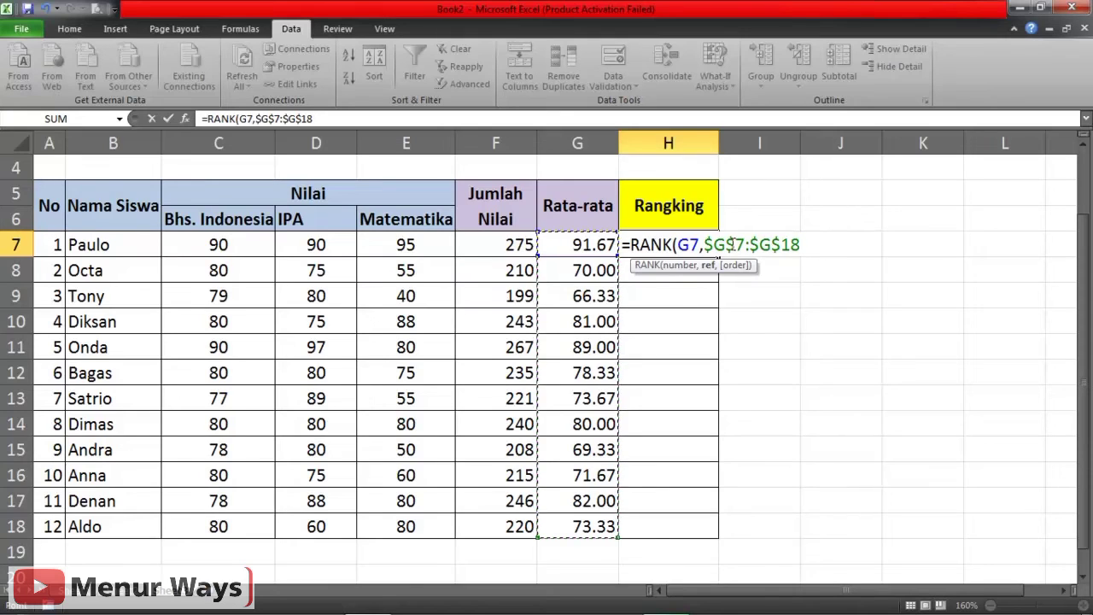
text())
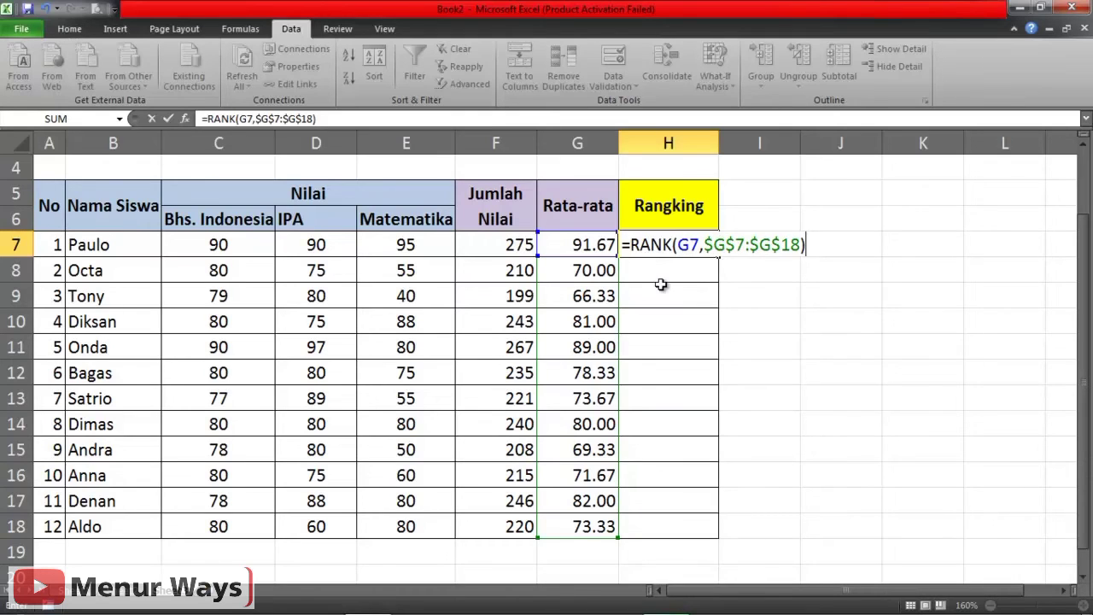
Enter the RANK formula in H7 and fill it down through H18.
key(ctrl+Return)
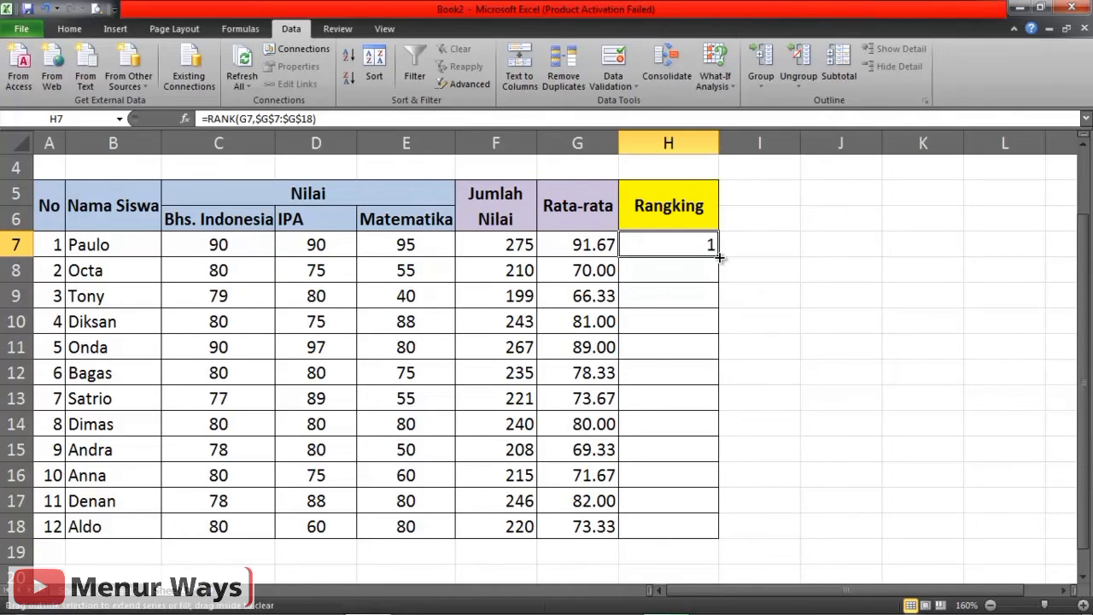
double_click(720, 257)
click(853, 267)
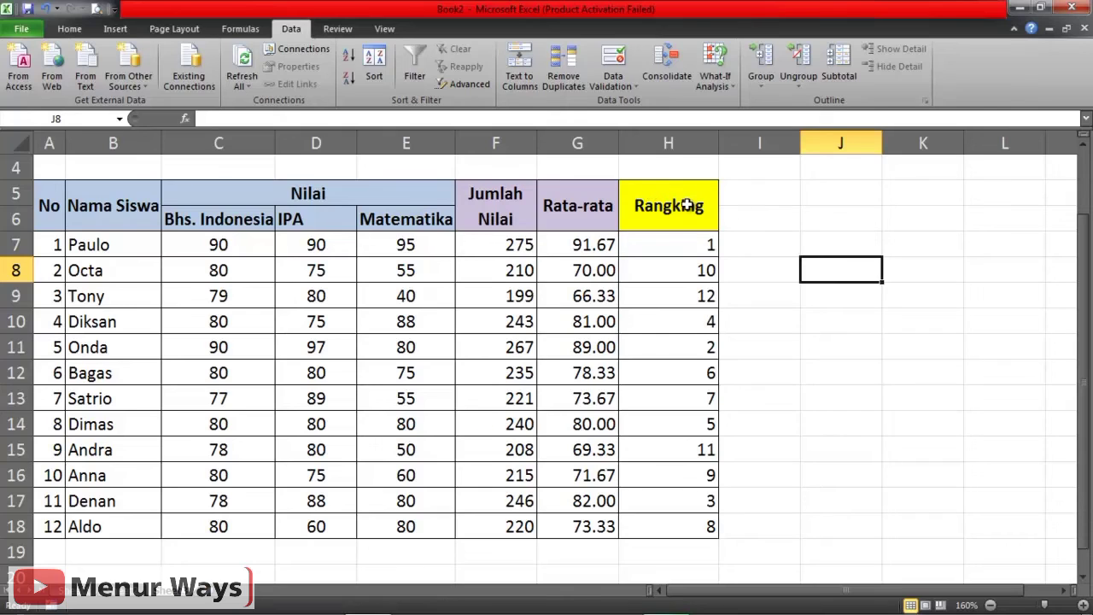
Apply AutoFilter dropdowns to the grade table headers from the Rangking header H5.
click(684, 208)
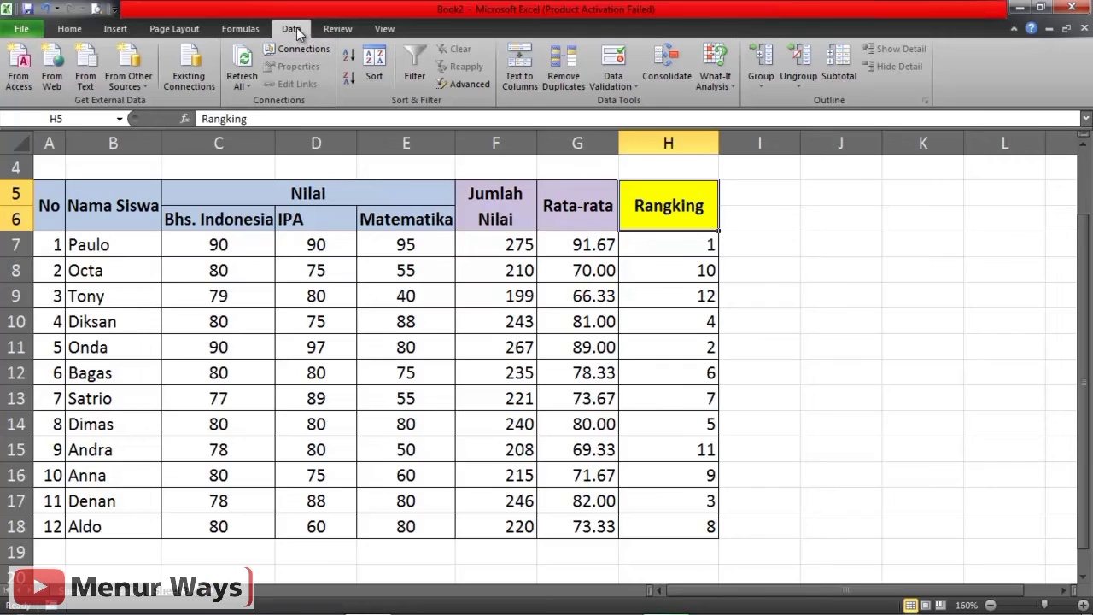
click(415, 78)
click(747, 205)
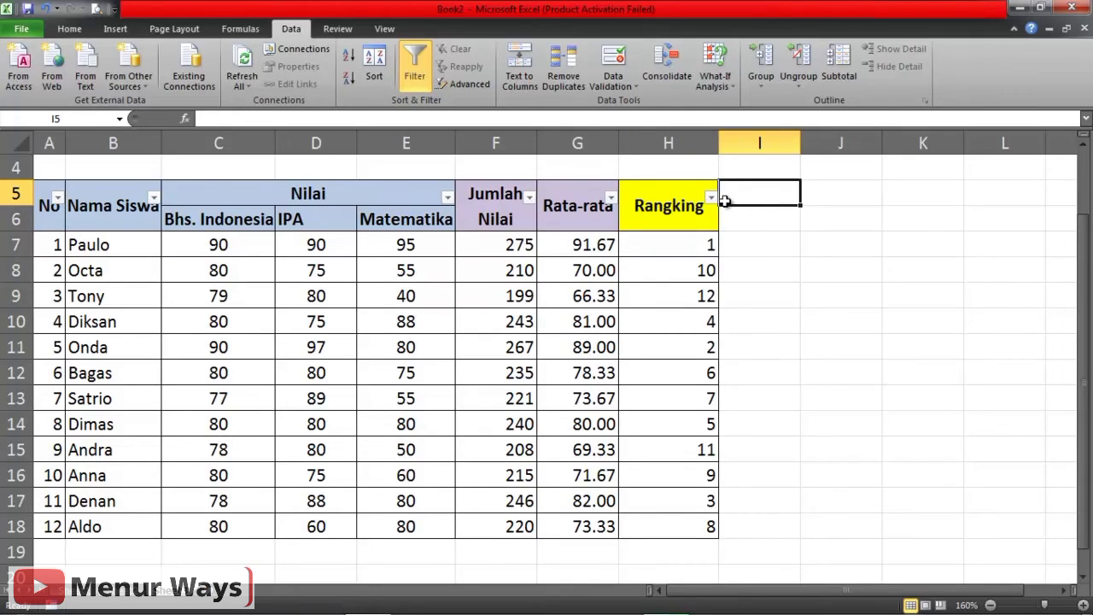
Sort the Rangking column Smallest to Largest so Paulo is first.
click(712, 200)
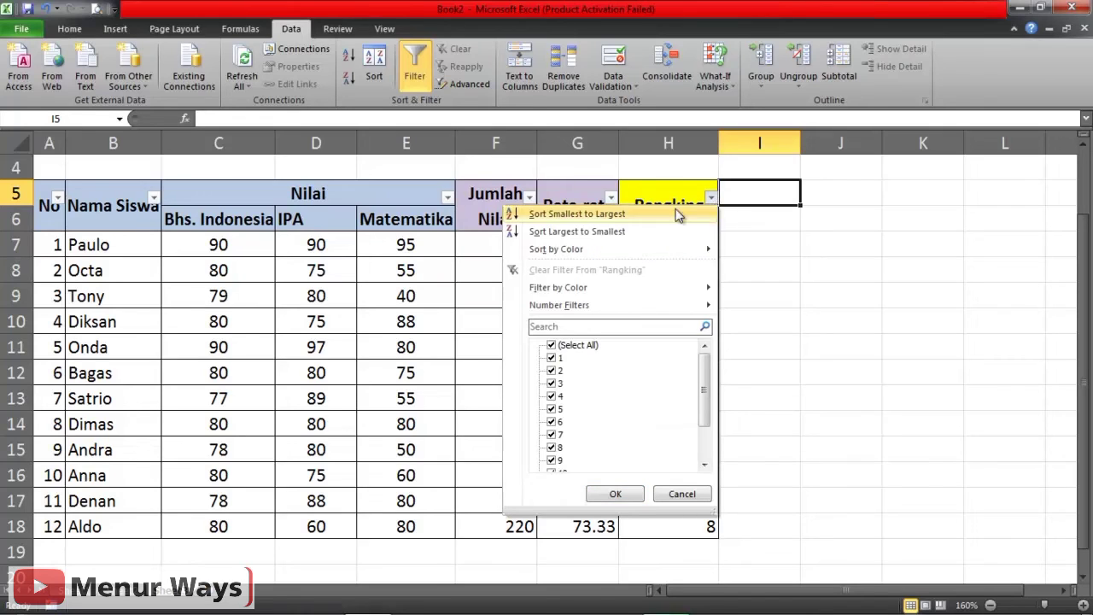
click(555, 214)
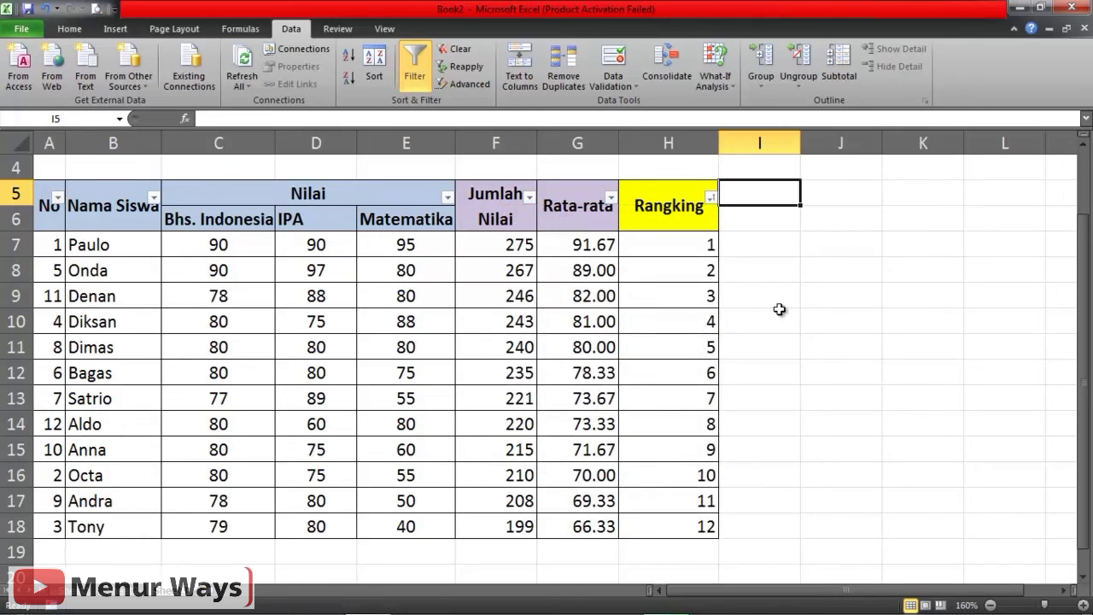